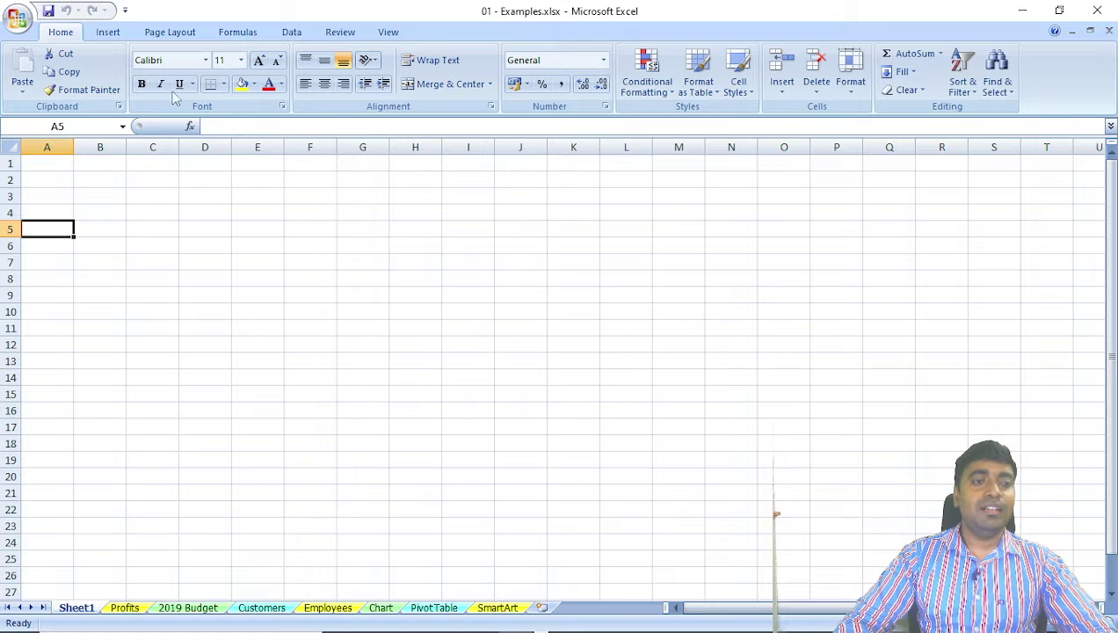
- Examine the ribbon's command groups for home, insert, page layout, formulas, data, review and view functions
{"action": "left_click", "coordinate": [107, 32]}
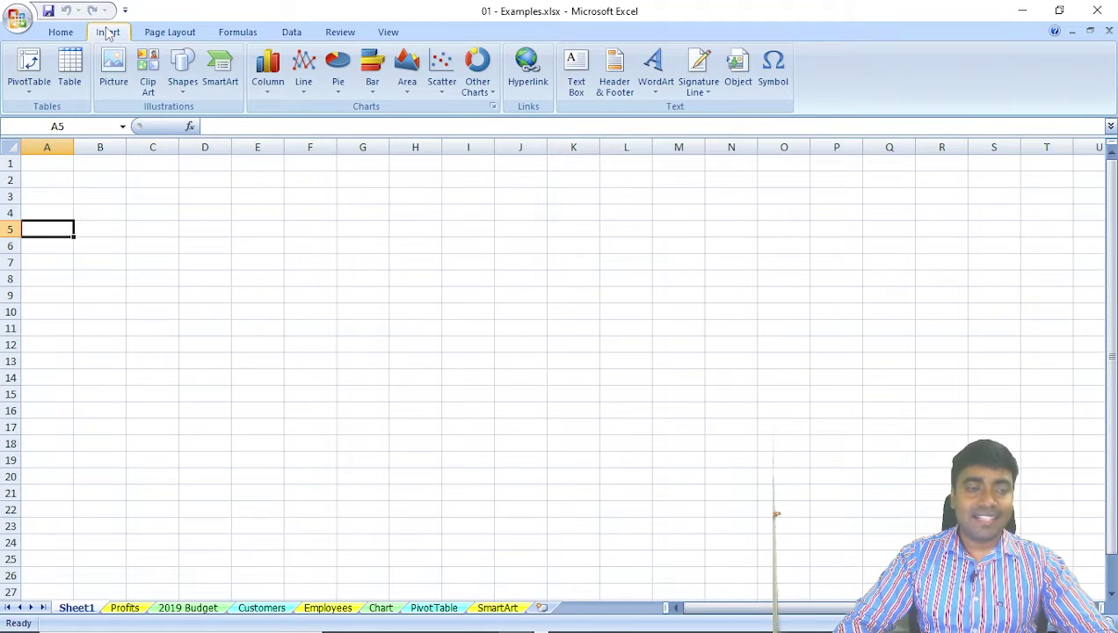
{"action": "left_click", "coordinate": [61, 32]}
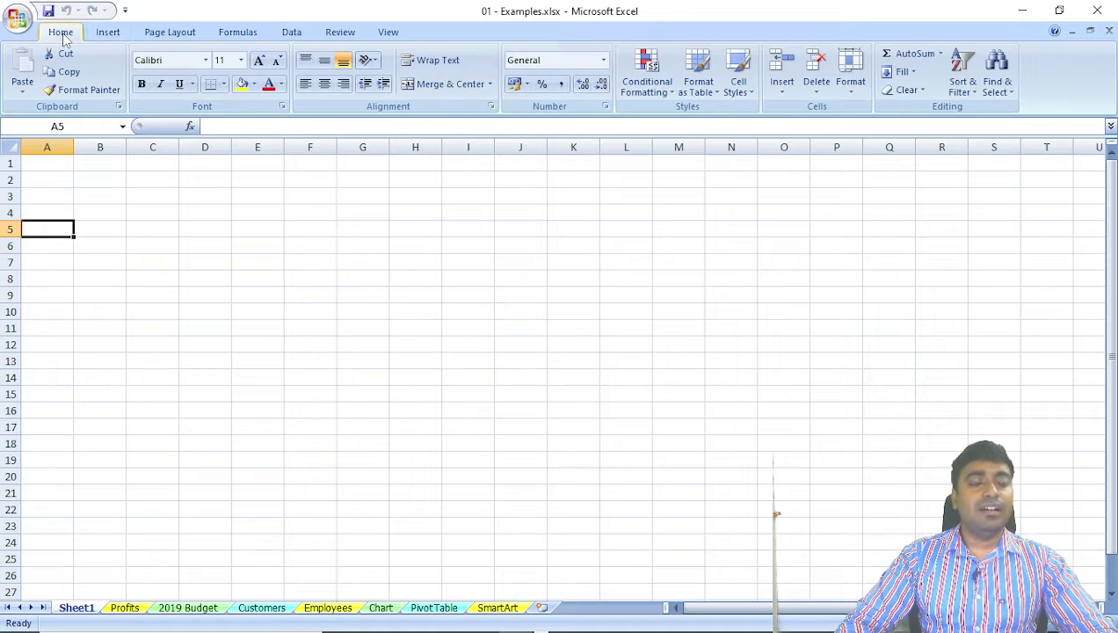
{"action": "left_click", "coordinate": [107, 33]}
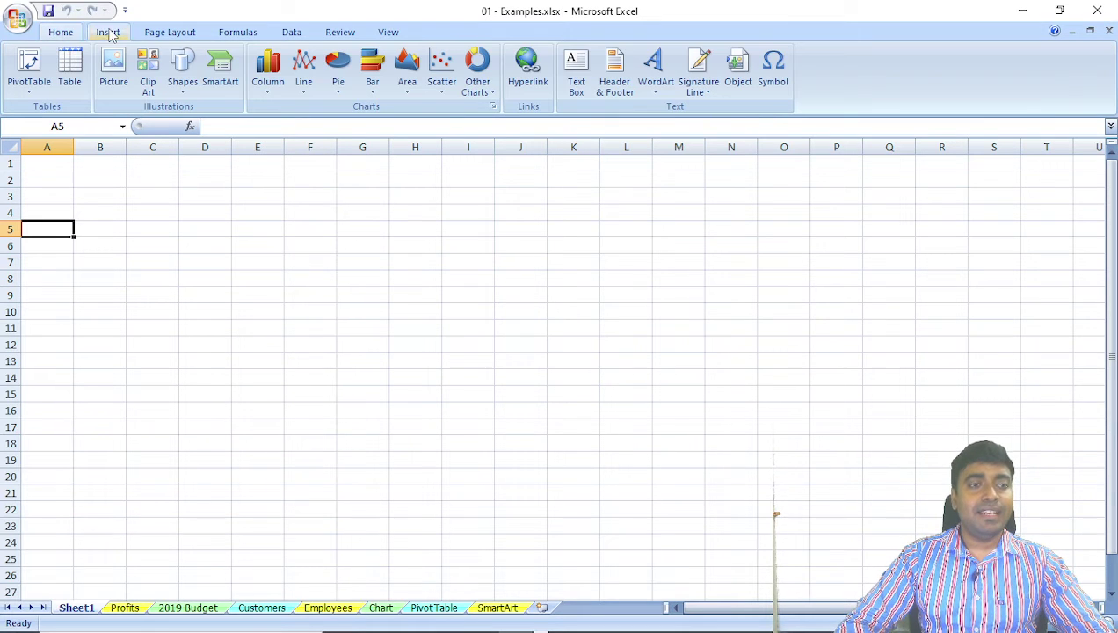
{"action": "left_click", "coordinate": [191, 33]}
{"action": "left_click", "coordinate": [243, 34]}
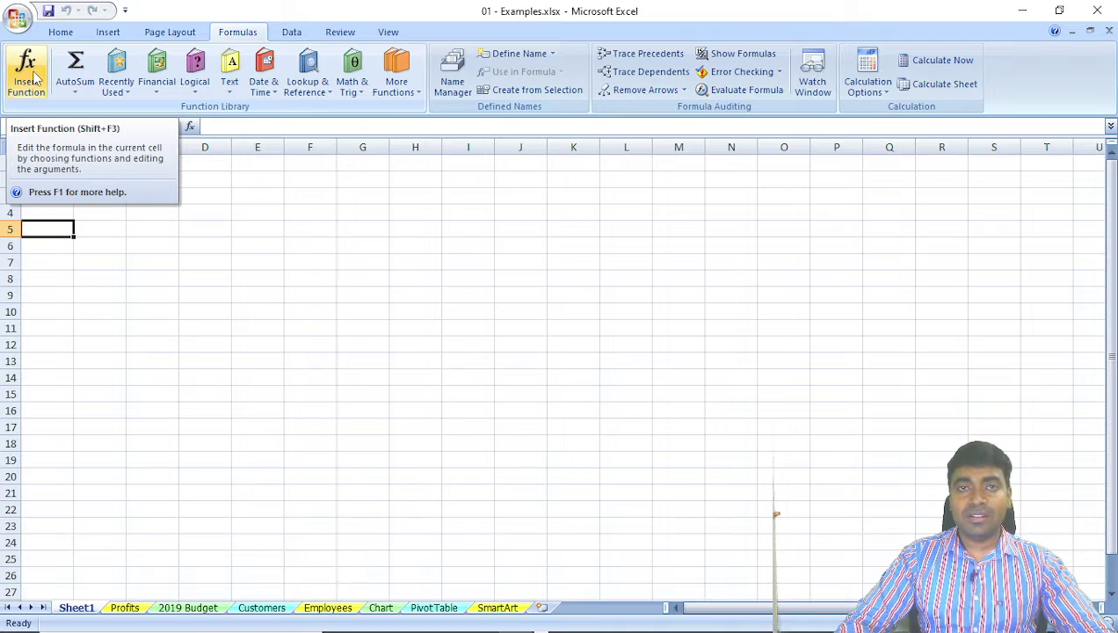
{"action": "left_click", "coordinate": [61, 32]}
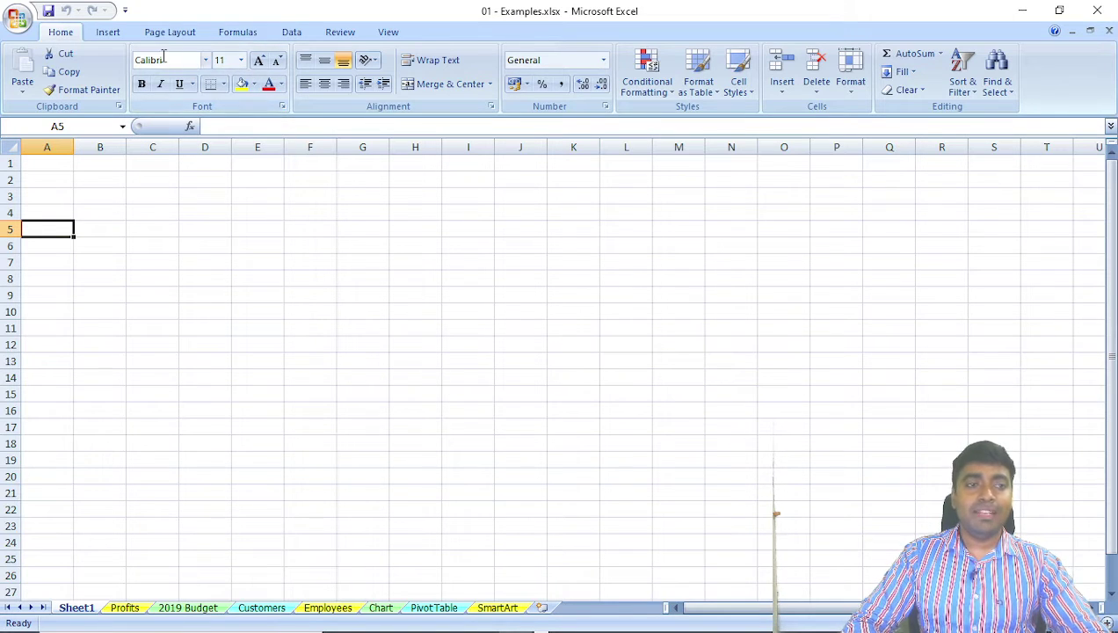
{"action": "left_click", "coordinate": [103, 35]}
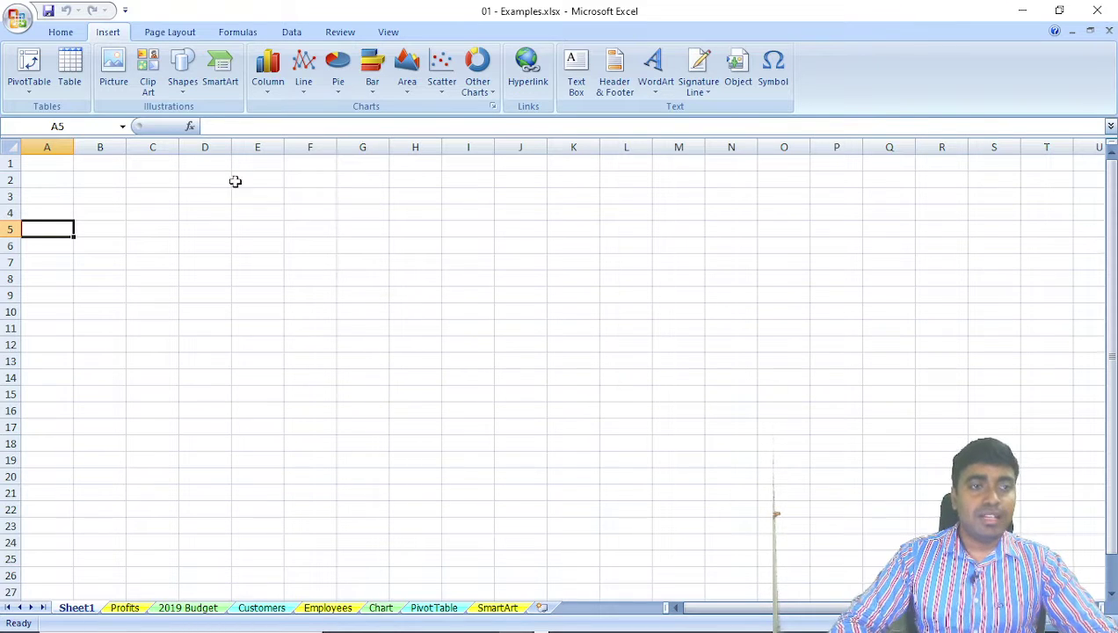
{"action": "left_click", "coordinate": [165, 33]}
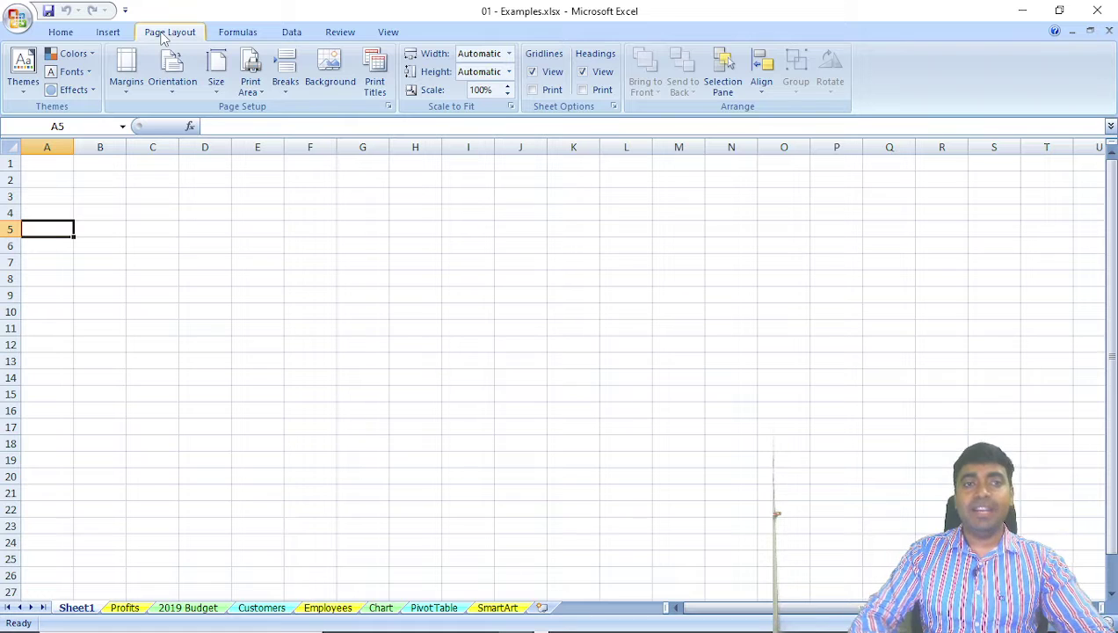
{"action": "left_click", "coordinate": [230, 35]}
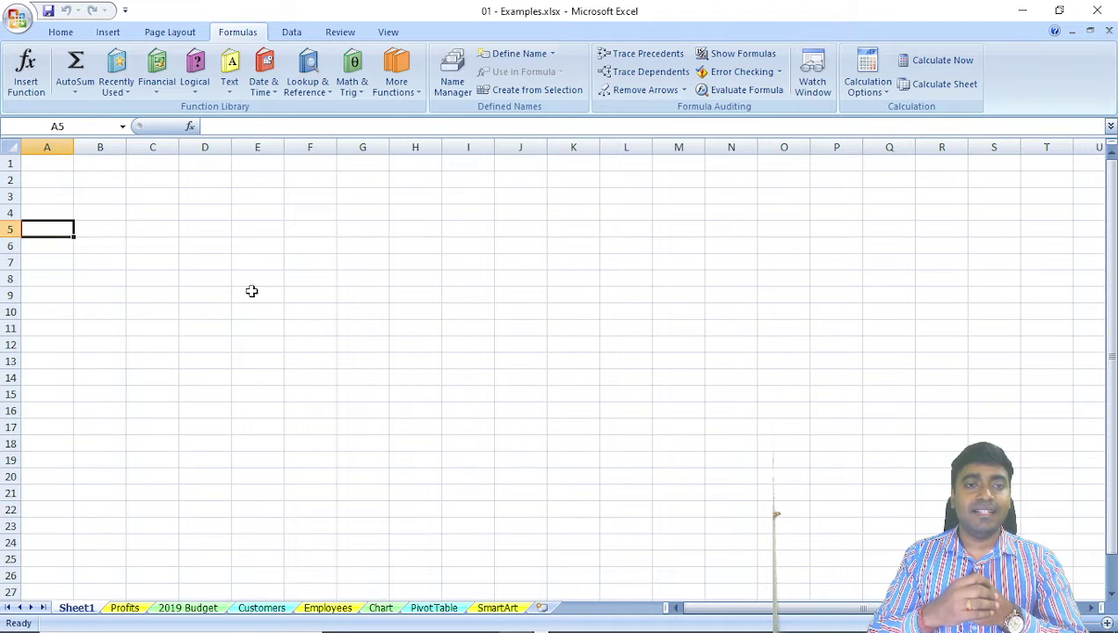
{"action": "left_click", "coordinate": [293, 33]}
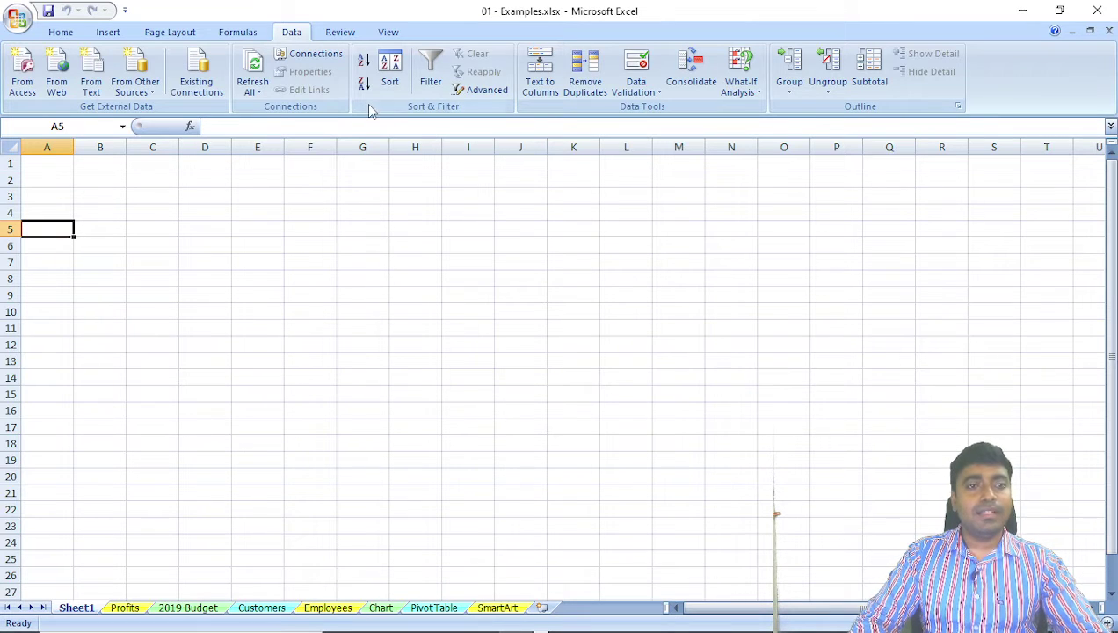
{"action": "left_click", "coordinate": [340, 33]}
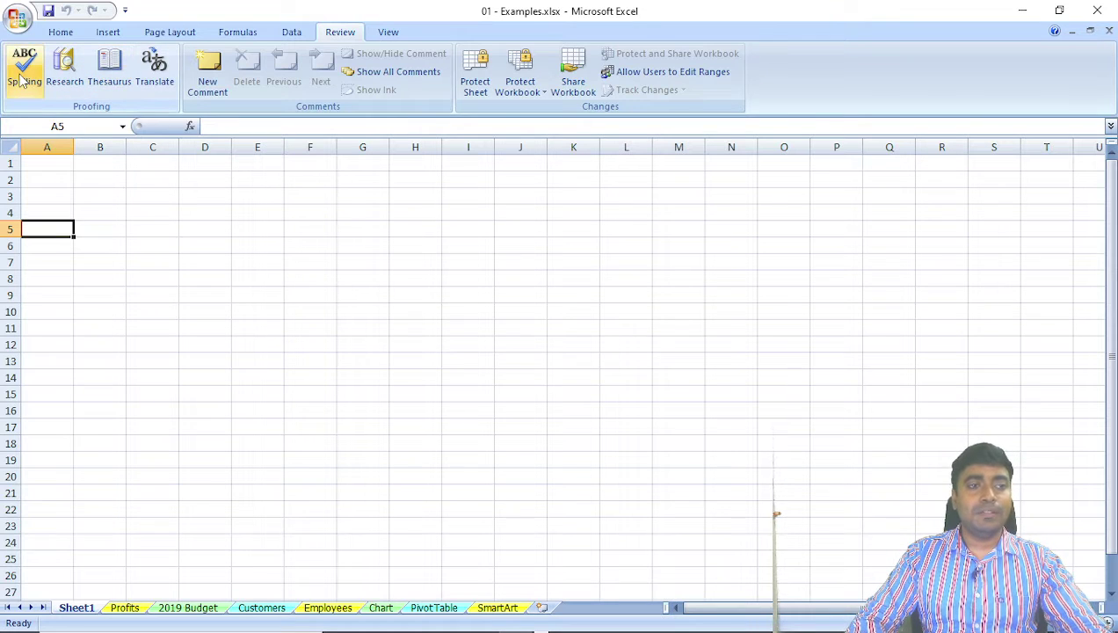
{"action": "left_click", "coordinate": [389, 32]}
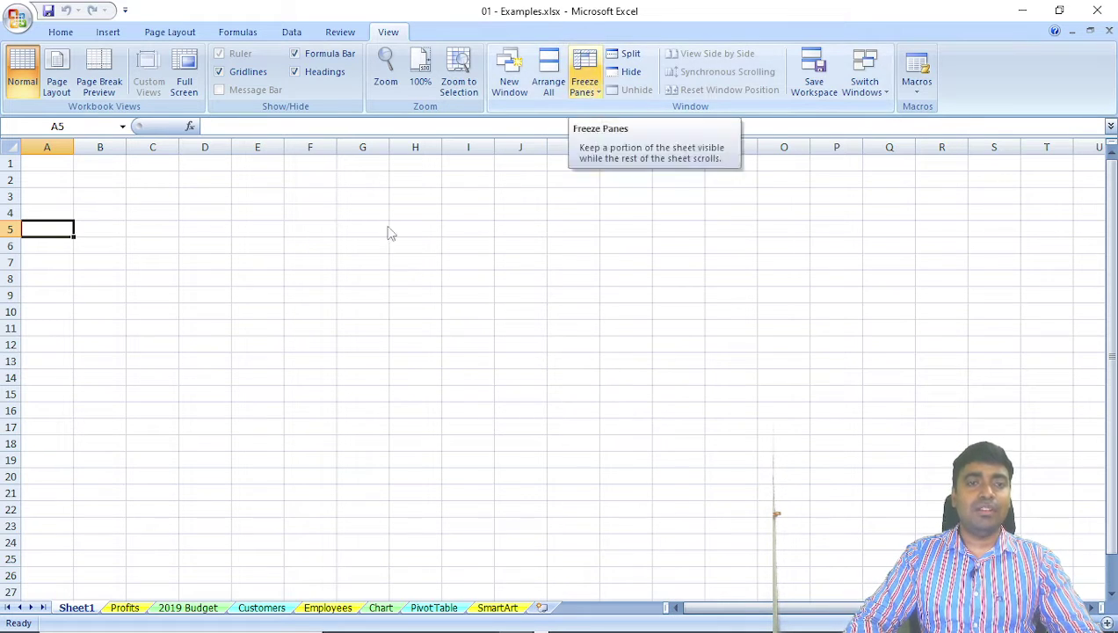
{"action": "left_click", "coordinate": [63, 32]}
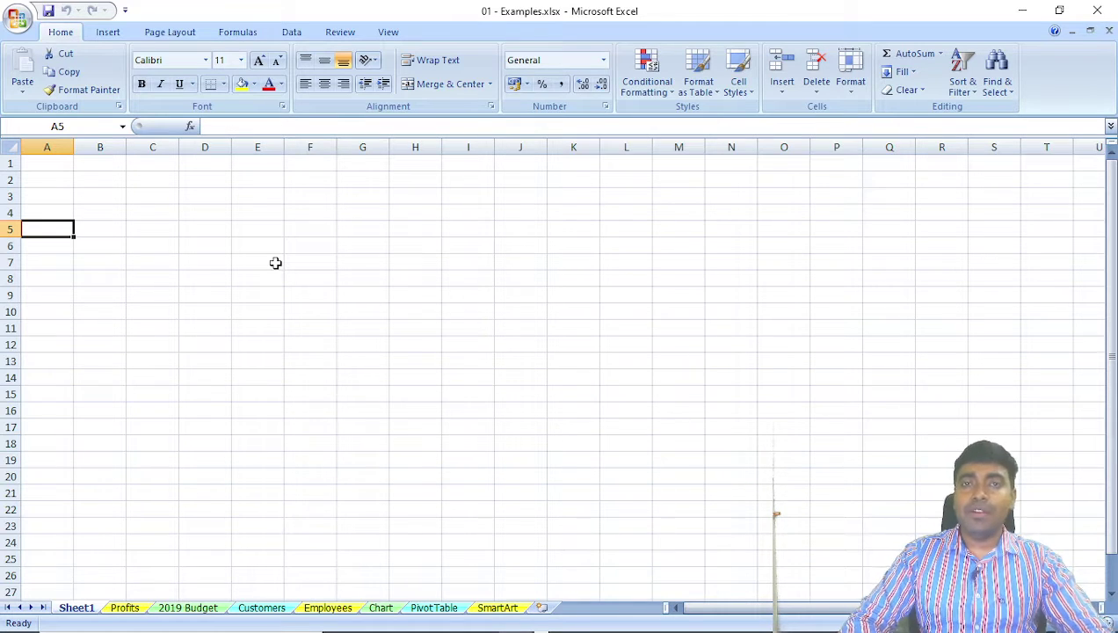
{"action": "left_click", "coordinate": [104, 33]}
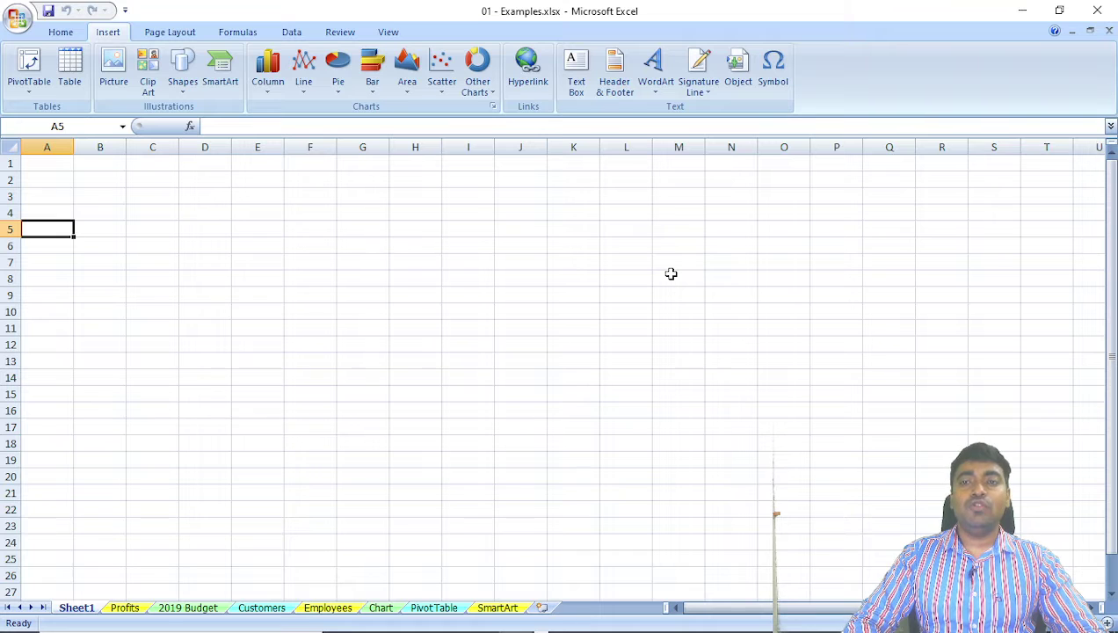
{"action": "left_click", "coordinate": [61, 34]}
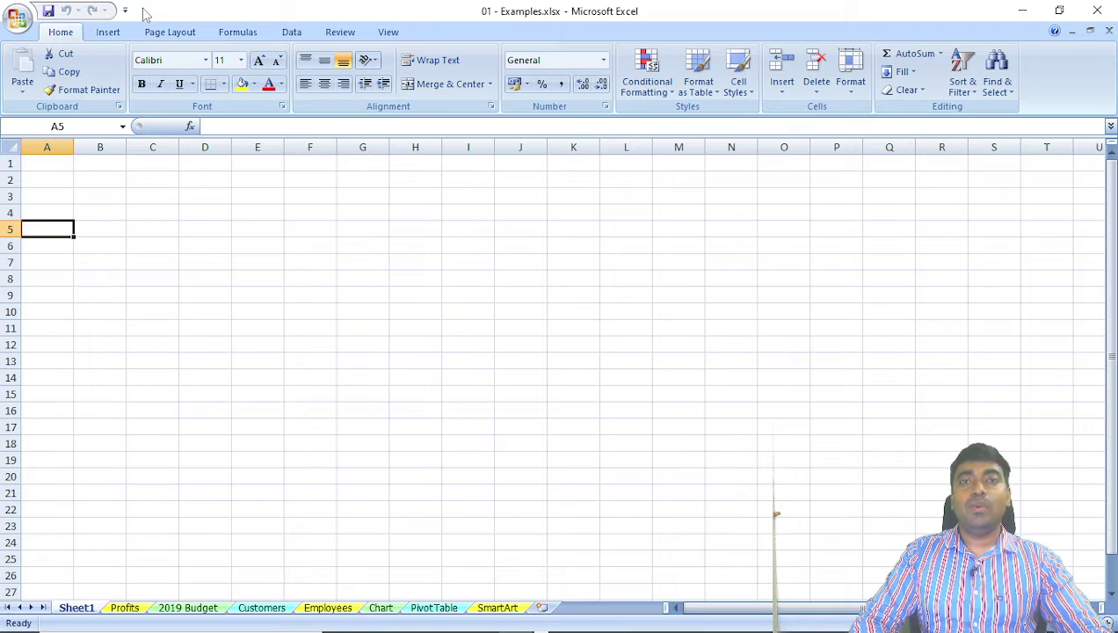
- Add the PivotTable command to the Quick Access Toolbar
{"action": "left_click", "coordinate": [107, 32]}
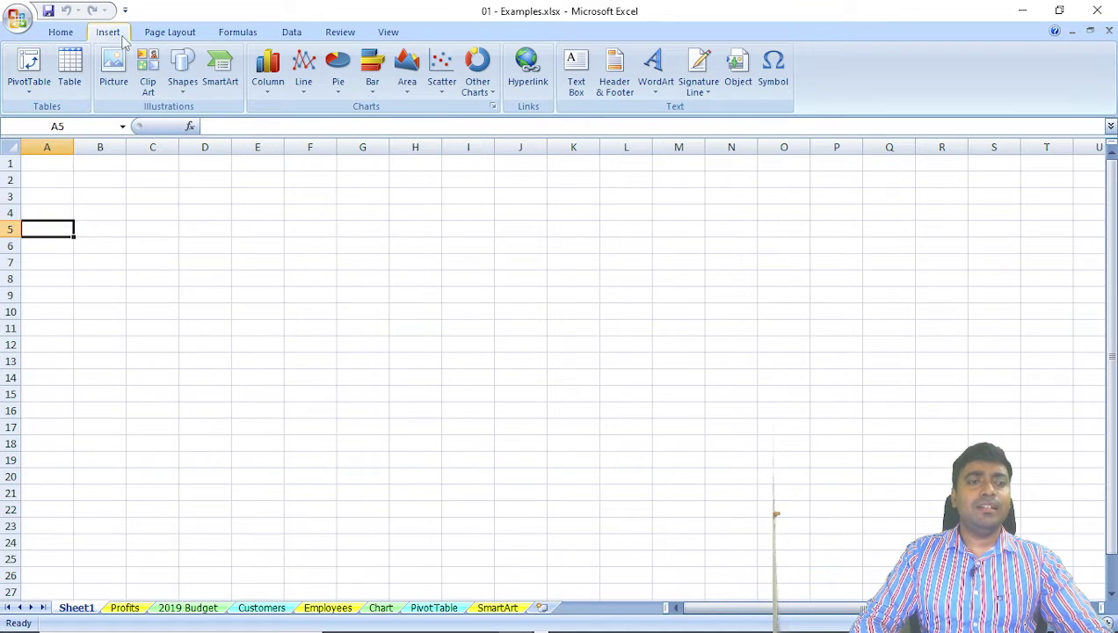
{"action": "right_click", "coordinate": [32, 63]}
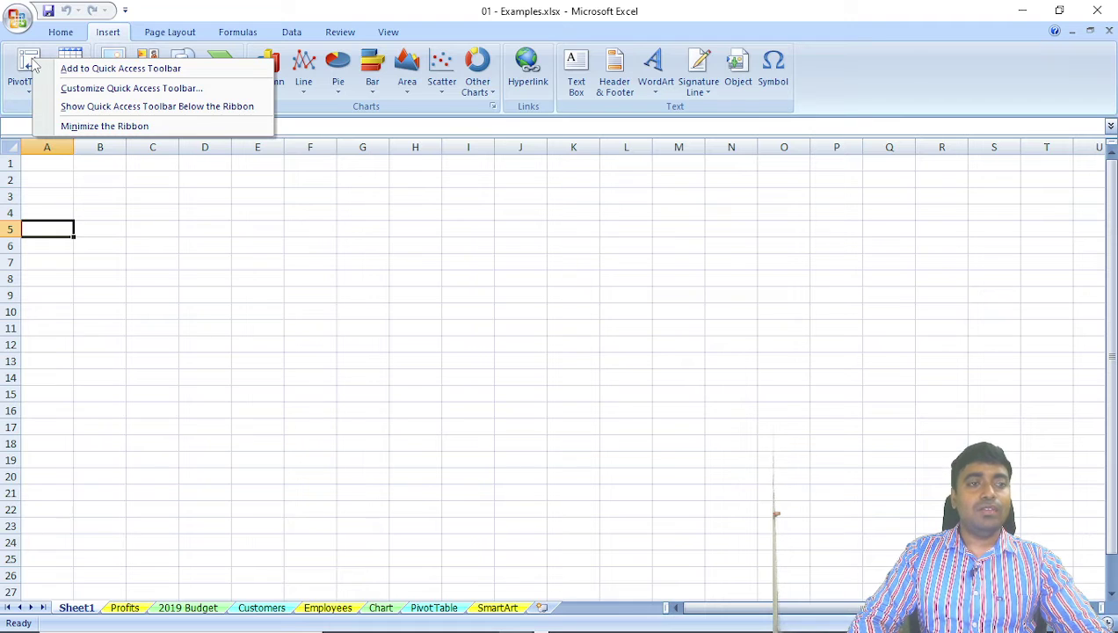
{"action": "left_click", "coordinate": [92, 72]}
{"action": "left_click", "coordinate": [169, 231]}
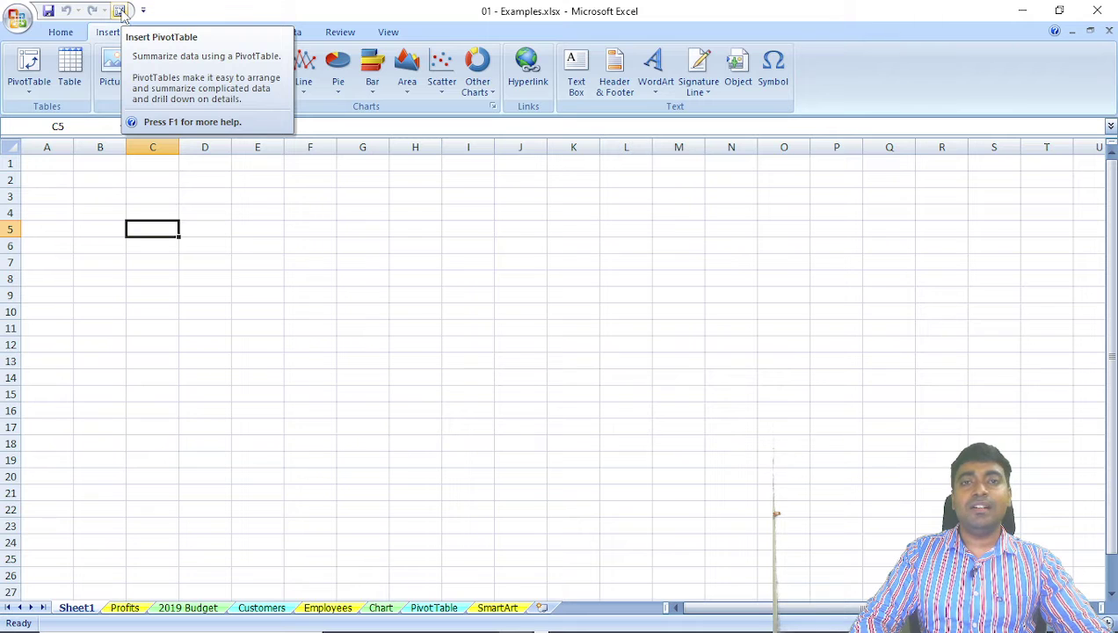
- Try to start a PivotTable from A4:C7 on the Profits sheet using the Quick Access Toolbar command
{"action": "left_click", "coordinate": [129, 609]}
{"action": "left_click_drag", "start_coordinate": [70, 249], "coordinate": [235, 299]}
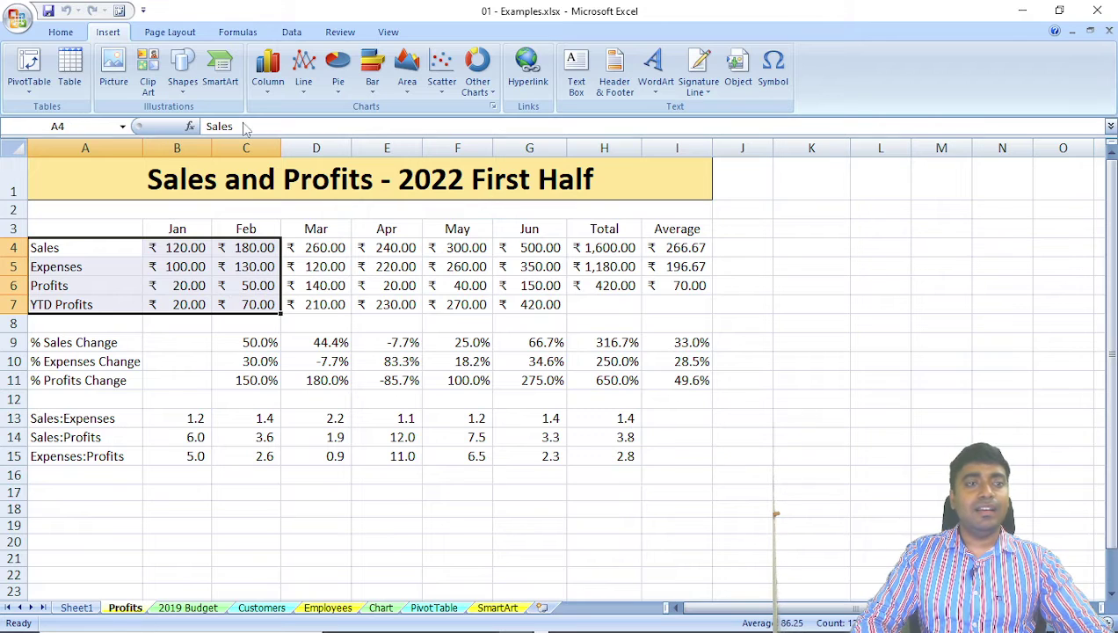
{"action": "left_click", "coordinate": [68, 33]}
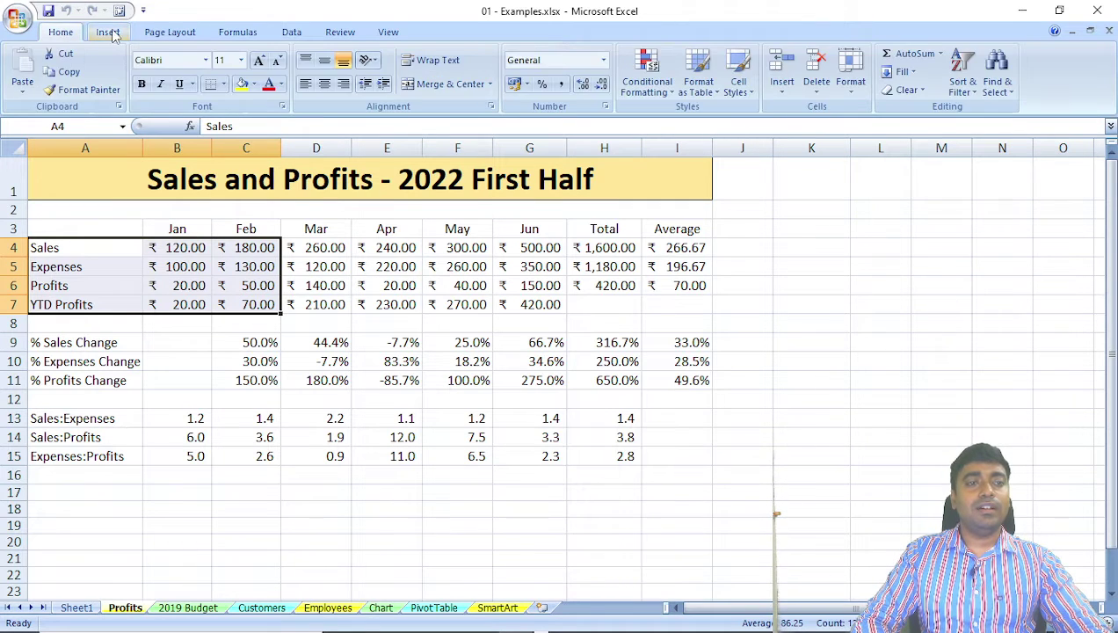
{"action": "left_click", "coordinate": [110, 33]}
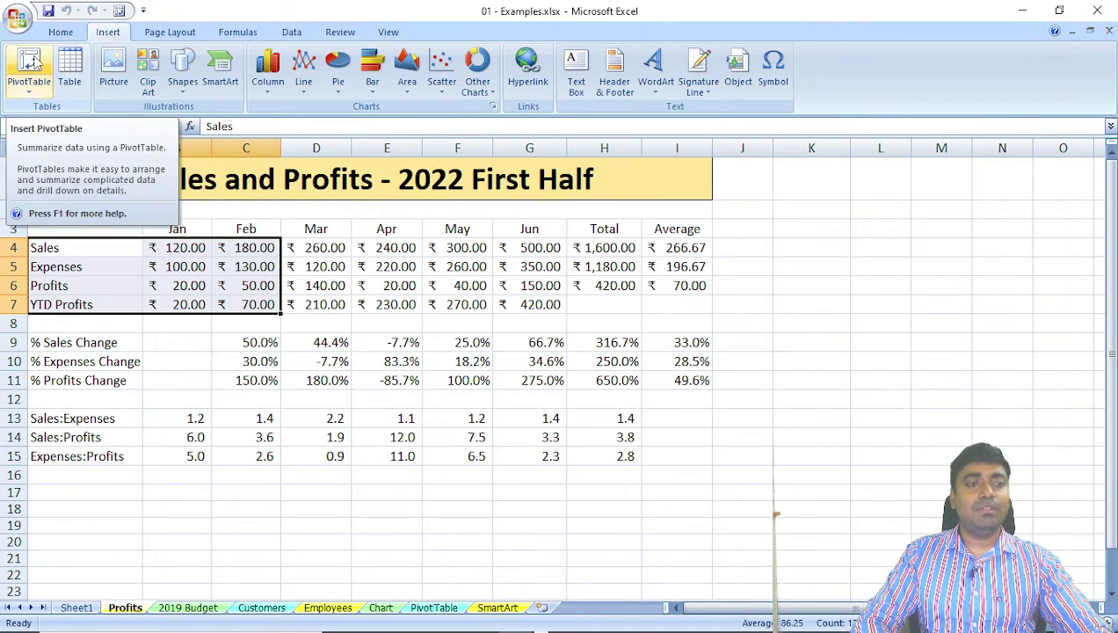
{"action": "left_click", "coordinate": [121, 12]}
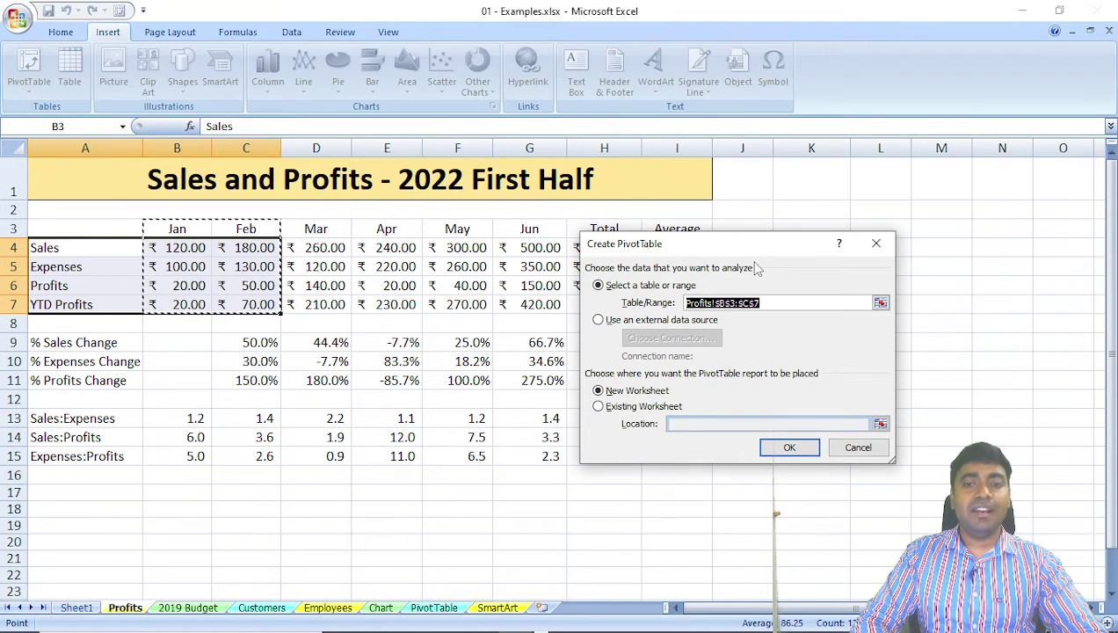
{"action": "left_click", "coordinate": [876, 245]}
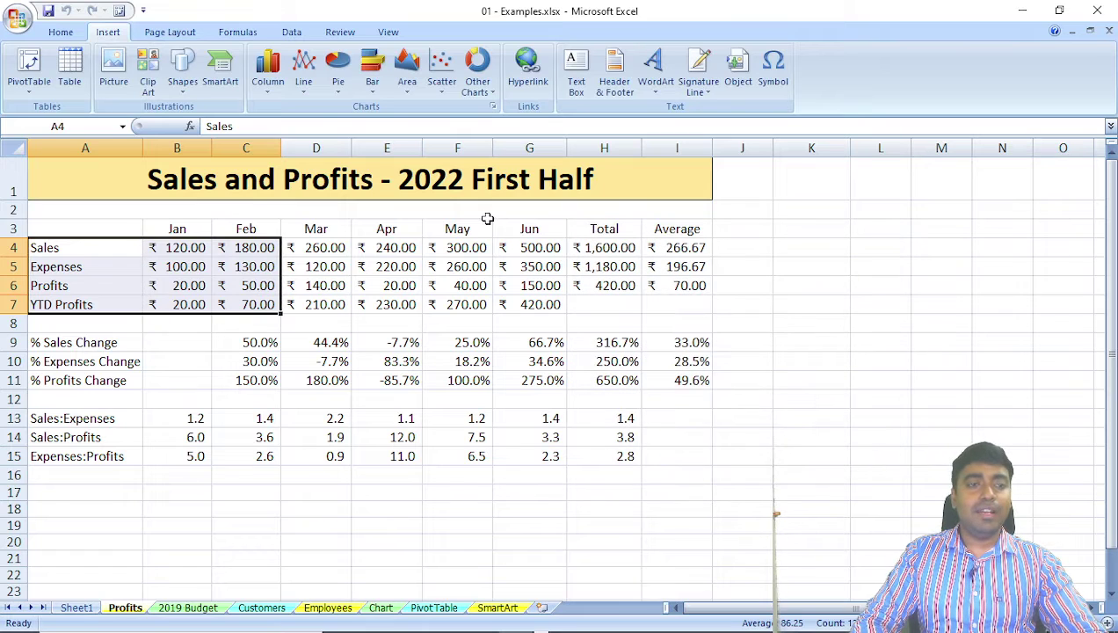
- Remove the PivotTable command from the Quick Access Toolbar
{"action": "right_click", "coordinate": [119, 11]}
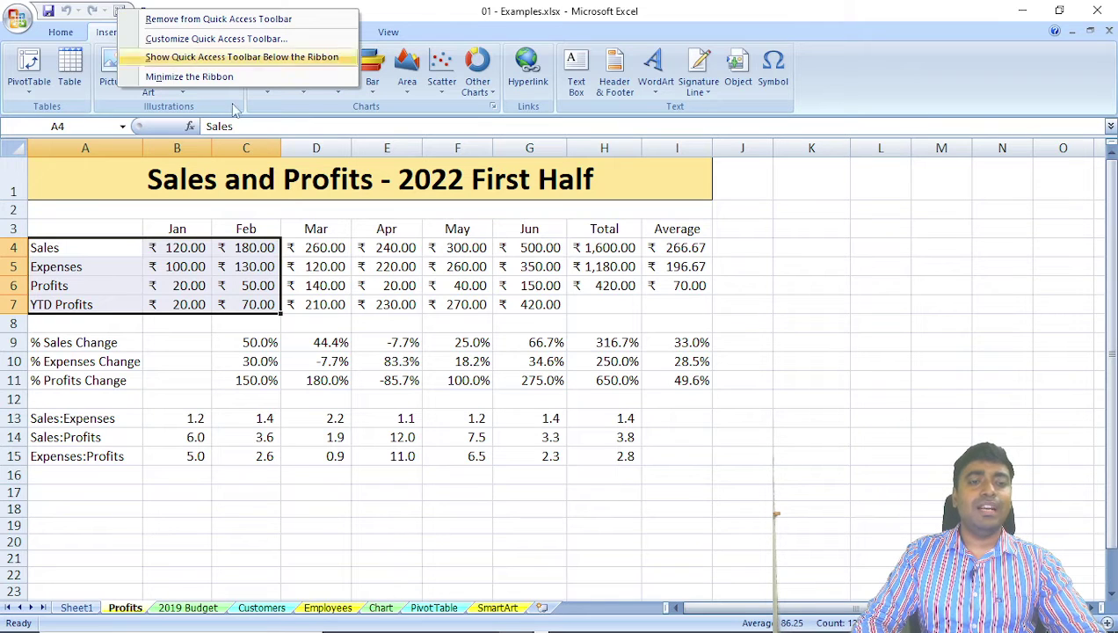
{"action": "left_click", "coordinate": [402, 339]}
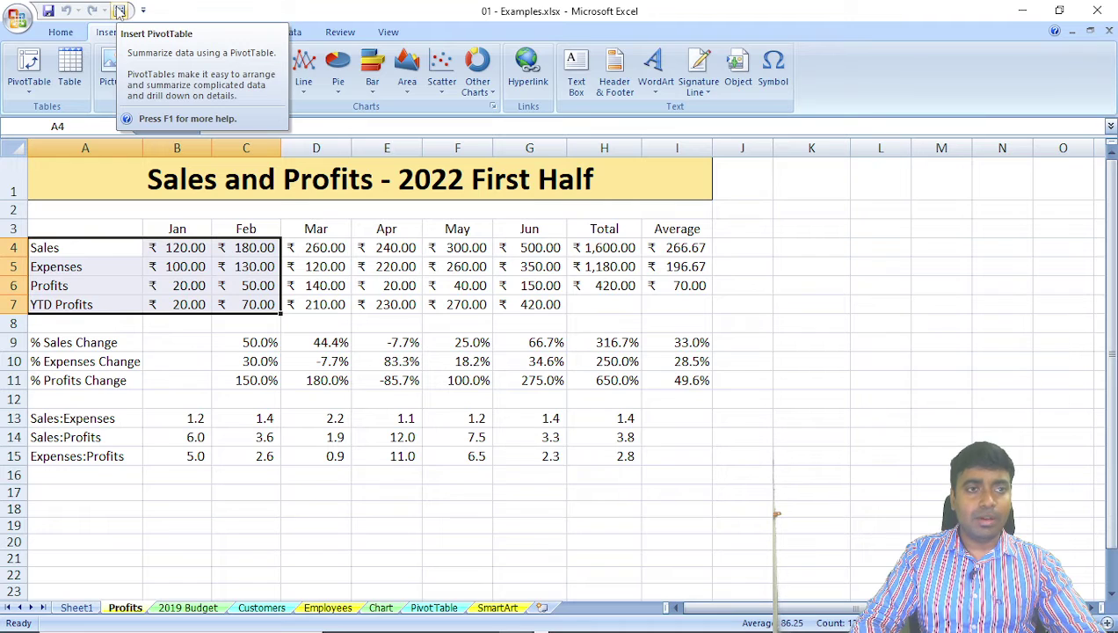
{"action": "right_click", "coordinate": [120, 10]}
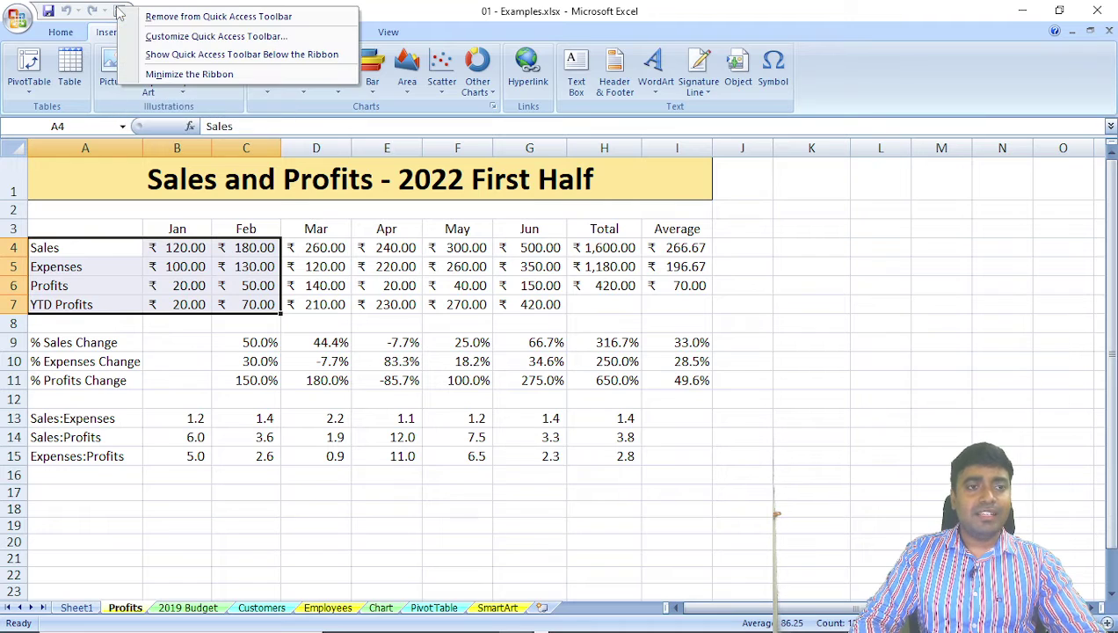
{"action": "left_click", "coordinate": [182, 22]}
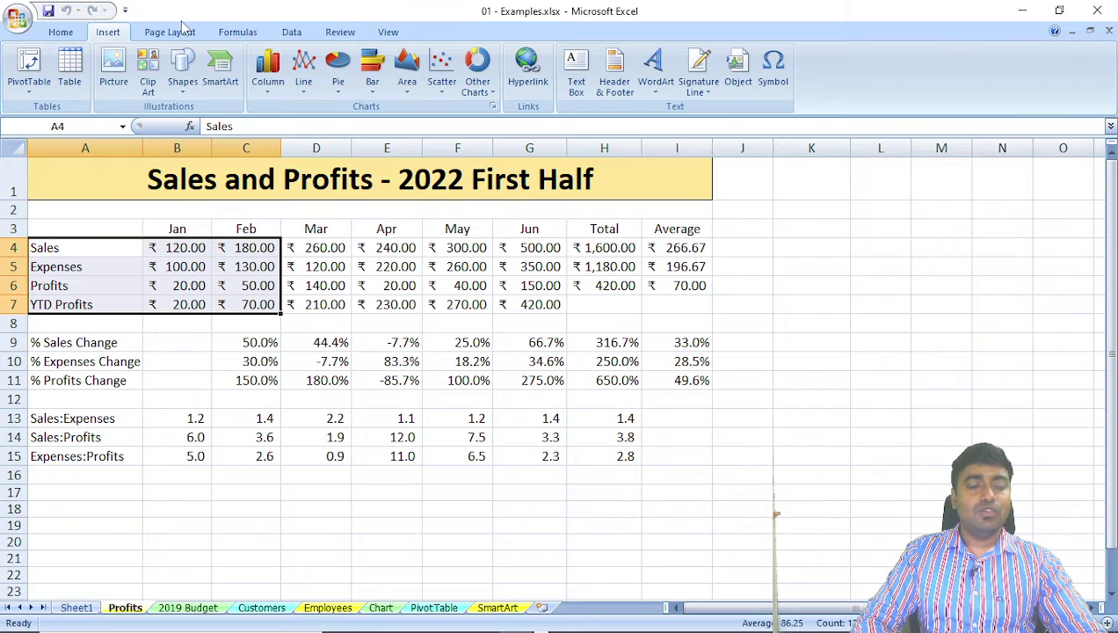
{"action": "left_click", "coordinate": [304, 279]}
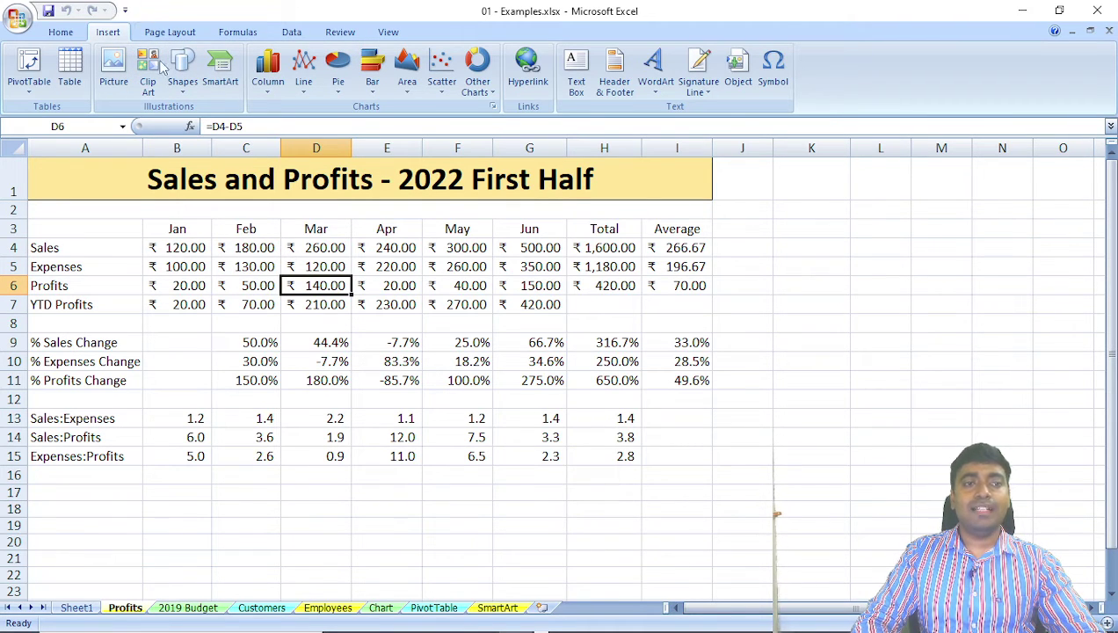
{"action": "left_click", "coordinate": [103, 266]}
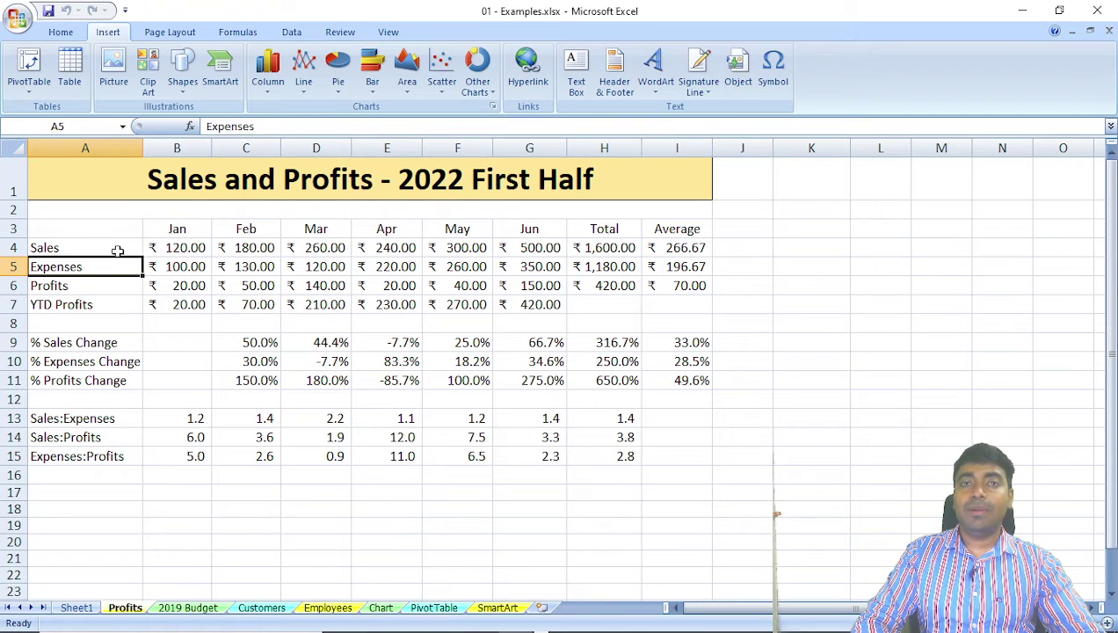